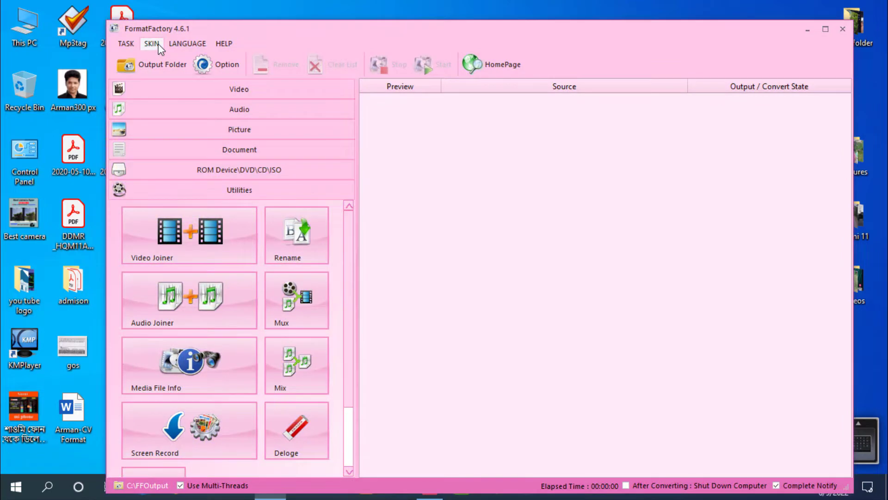
# Try the Yellow, Blue, Purple and White skins on the program's interface
pyautogui.click(157, 44)
pyautogui.click(173, 87)
pyautogui.click(151, 45)
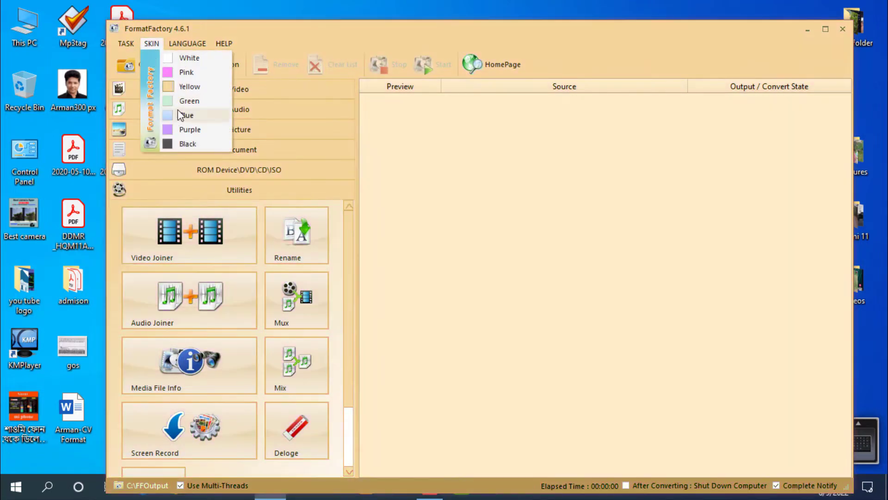
pyautogui.click(183, 115)
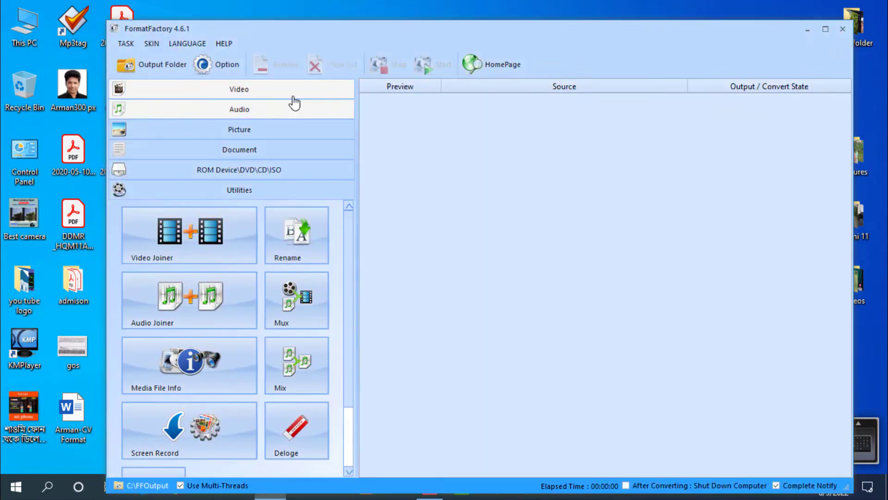
pyautogui.click(149, 45)
pyautogui.click(189, 130)
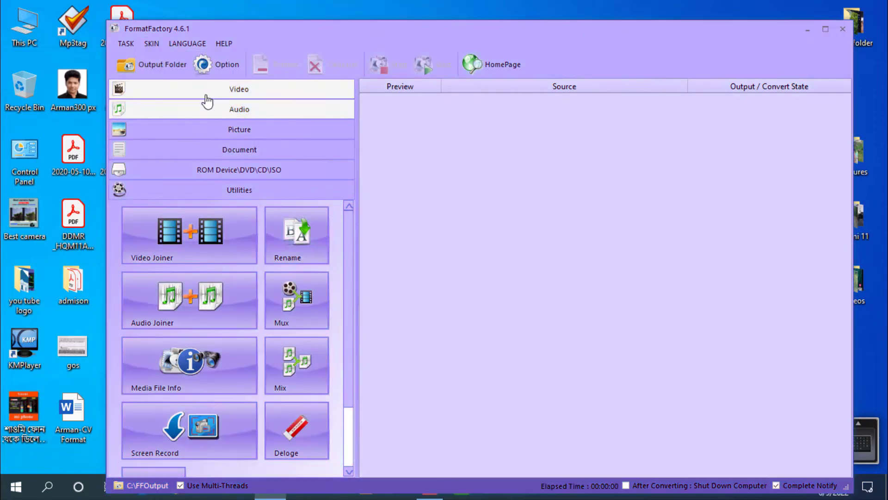
pyautogui.click(149, 43)
pyautogui.click(182, 59)
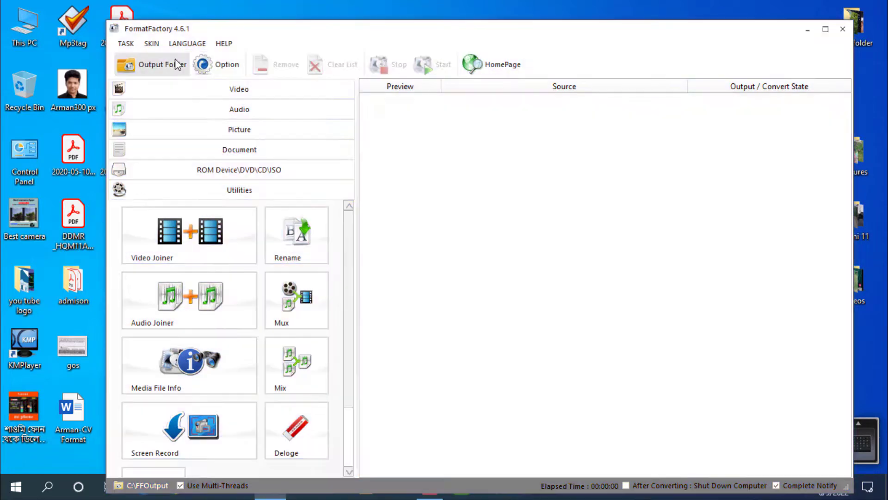
# Set the interface skin to Green and minimize the program to the desktop
pyautogui.click(152, 44)
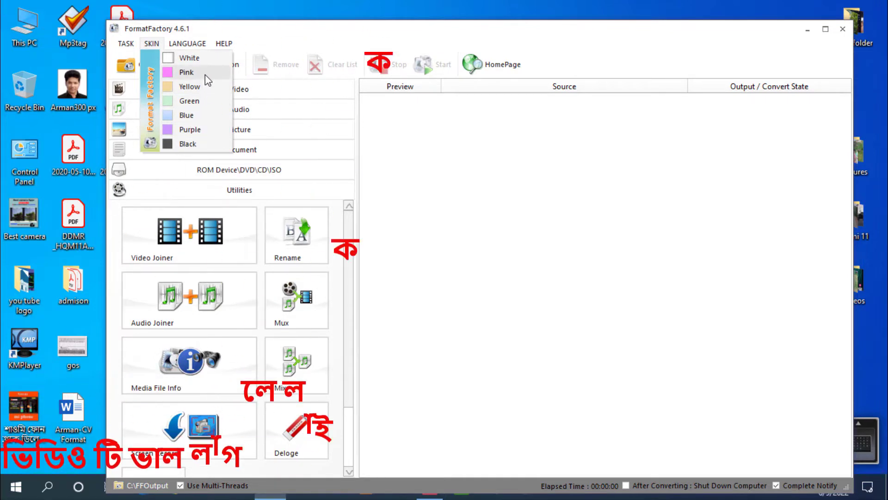
pyautogui.click(196, 101)
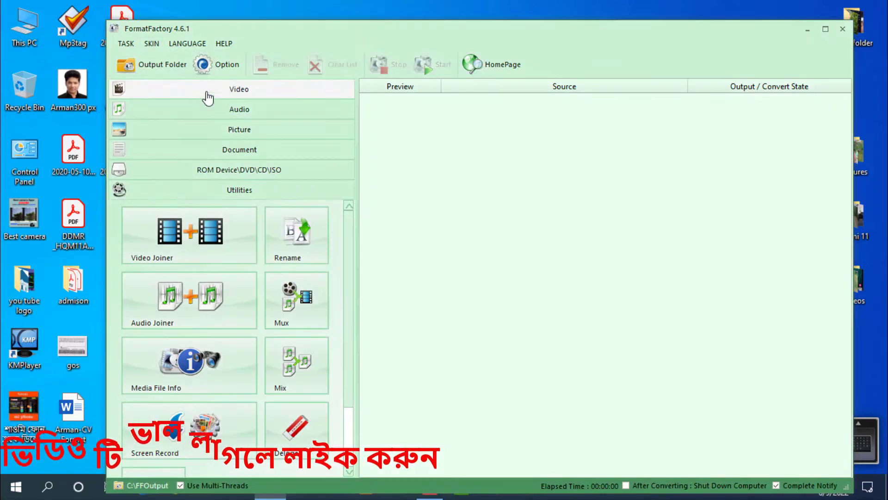
pyautogui.click(807, 30)
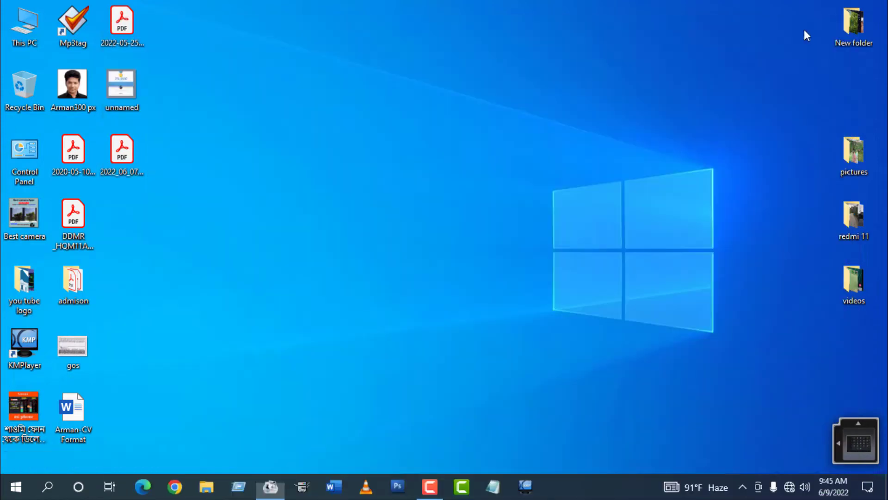
# Open the folder G:\katon\New folder (4)\New folder (3) in File Explorer and shrink its window, leaving part of the desktop free
pyautogui.doubleClick(21, 28)
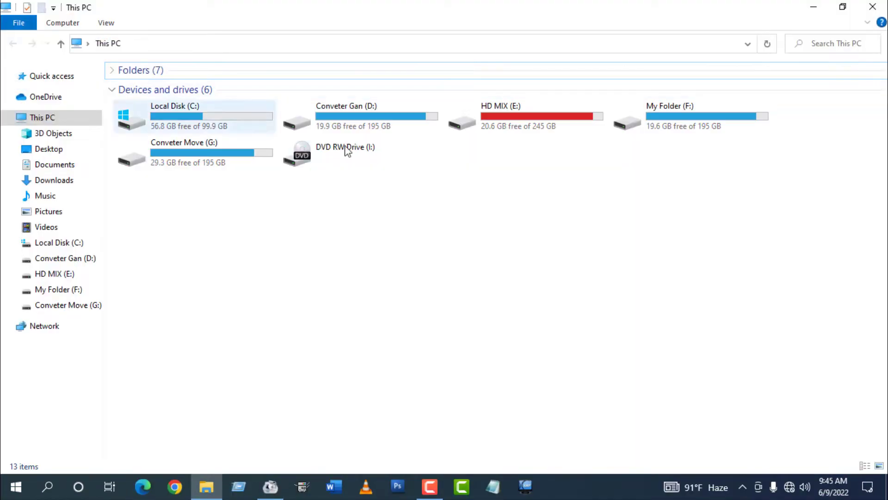
pyautogui.click(218, 129)
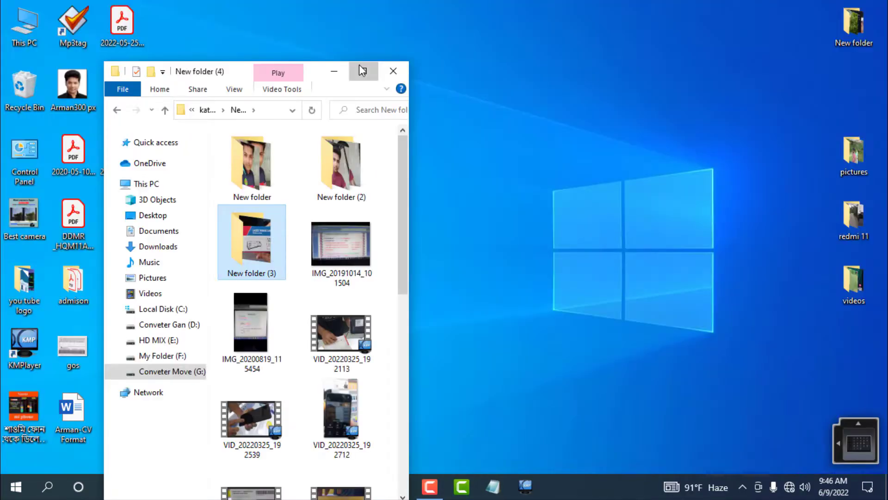
pyautogui.click(359, 65)
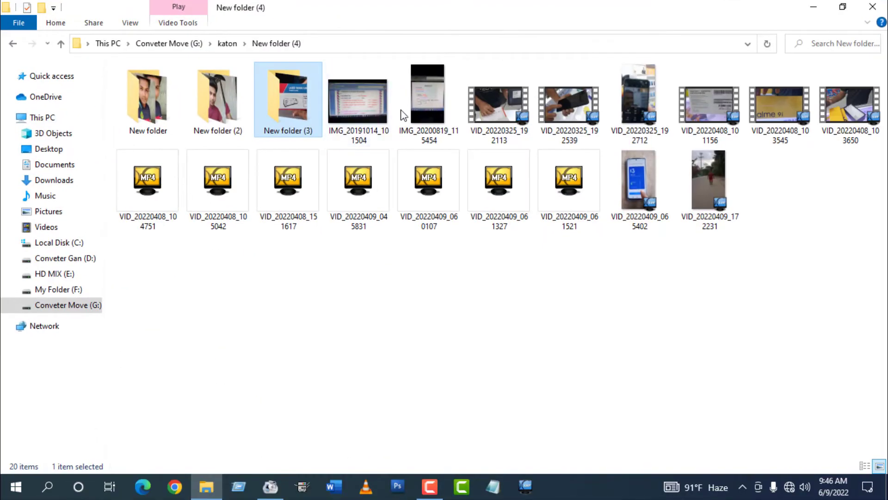
pyautogui.doubleClick(293, 71)
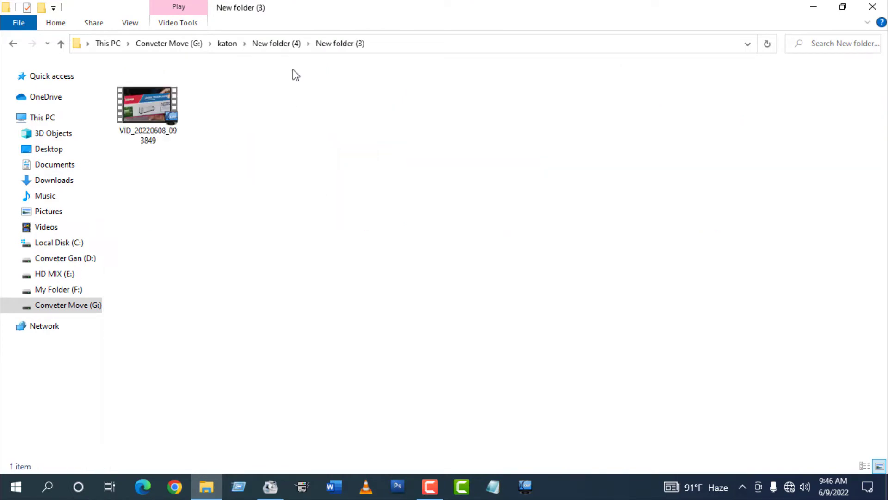
pyautogui.doubleClick(451, 6)
pyautogui.moveTo(416, 10); pyautogui.dragTo(179, 25)
# Examine the properties of VID_20220608_093849, checking its frame dimensions and its size on disk, and close them
pyautogui.click(209, 116)
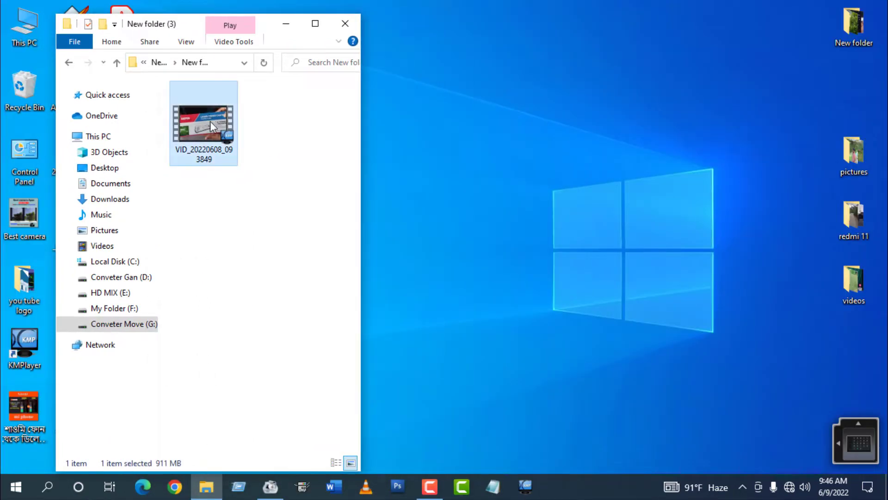
pyautogui.rightClick(205, 162)
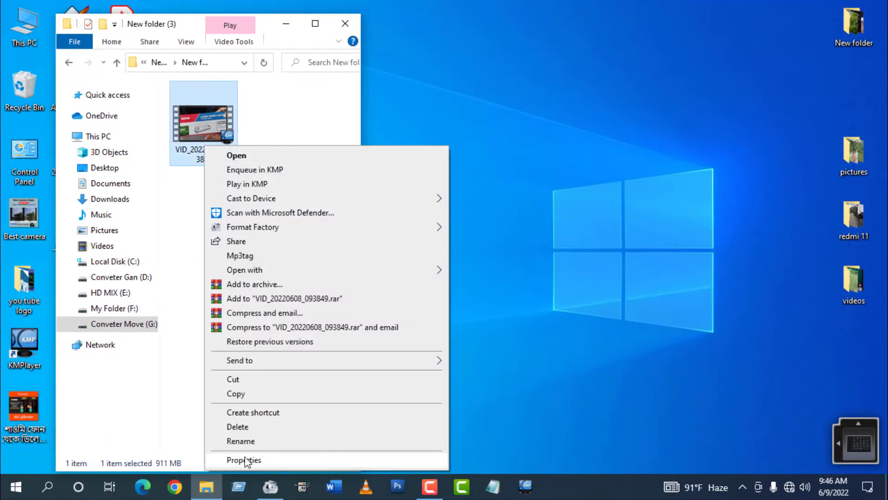
pyautogui.click(246, 460)
pyautogui.click(291, 166)
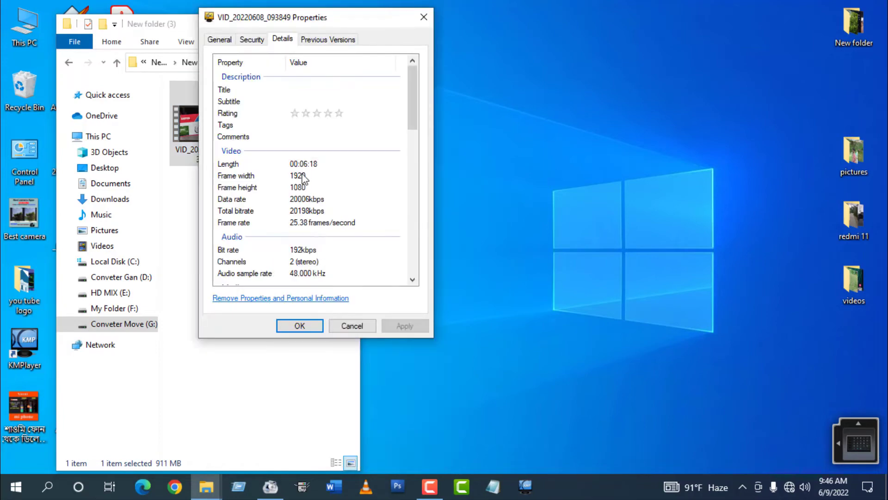
pyautogui.click(231, 40)
pyautogui.moveTo(260, 153); pyautogui.dragTo(282, 172)
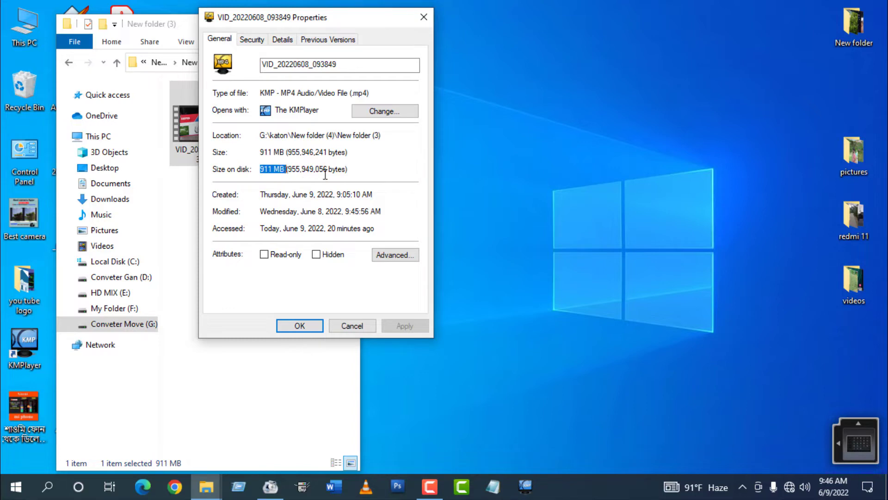
pyautogui.click(423, 17)
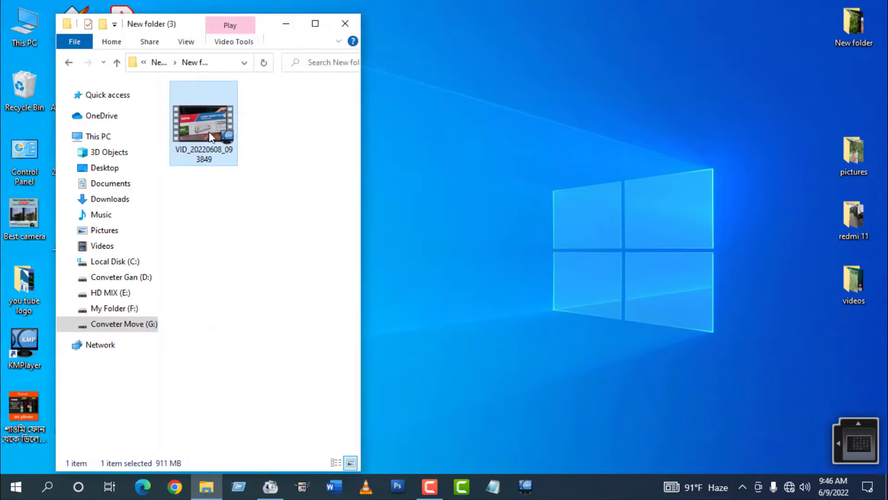
# Add VID_20220608_093849 from the folder to Format Factory with MP4 as the output format and start the conversion
pyautogui.moveTo(200, 128); pyautogui.dragTo(489, 240)
pyautogui.click(487, 196)
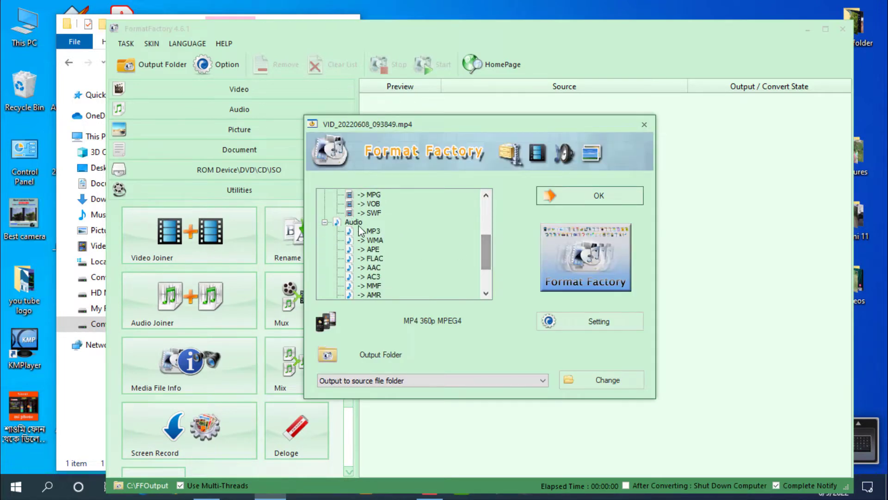
pyautogui.scroll(4, 361, 231)
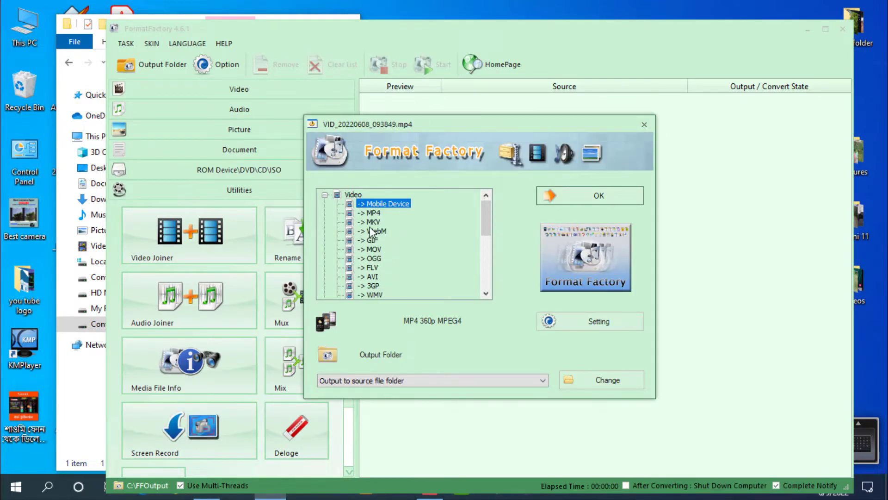
pyautogui.click(372, 212)
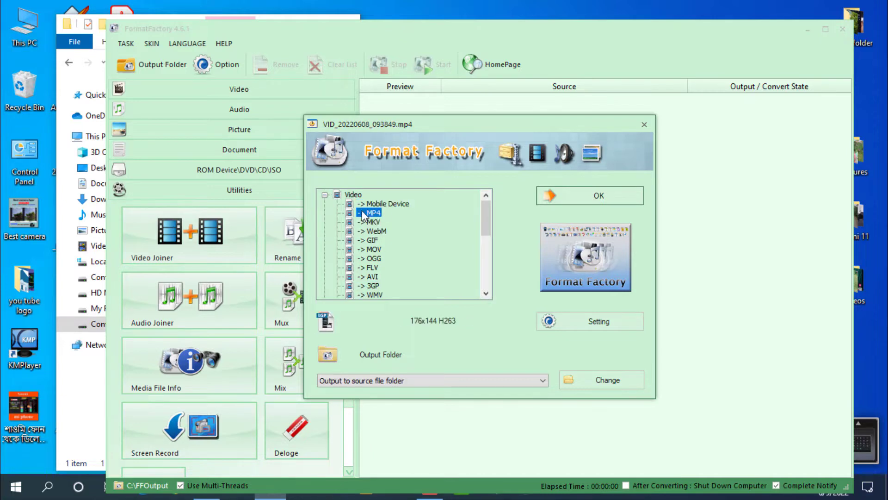
pyautogui.click(603, 193)
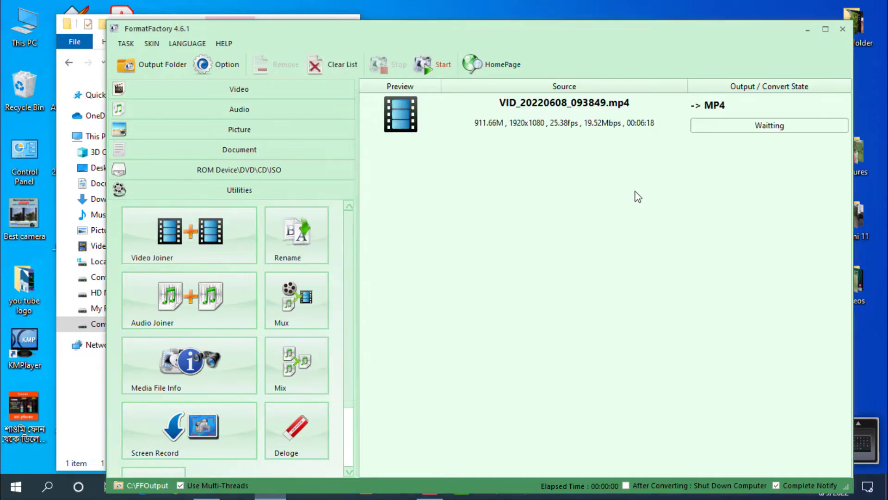
pyautogui.click(434, 65)
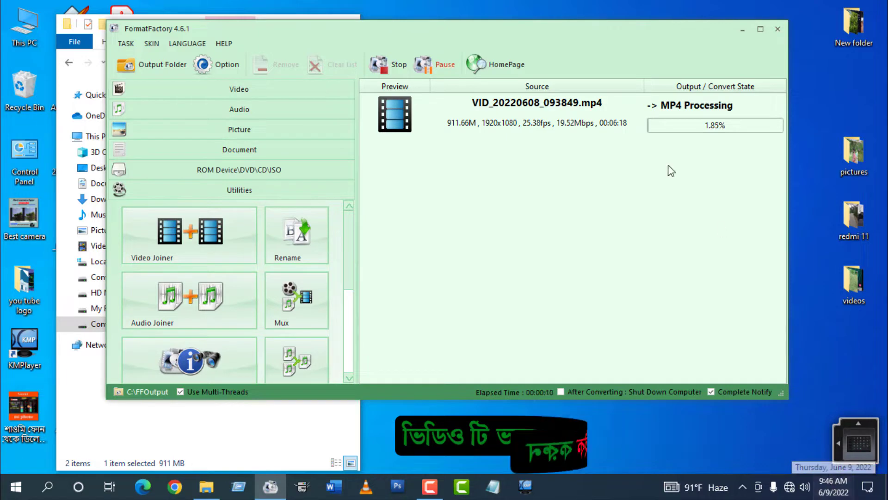
# Arrange the folder window and the Format Factory window side by side while the conversion runs
pyautogui.moveTo(106, 71); pyautogui.dragTo(330, 67)
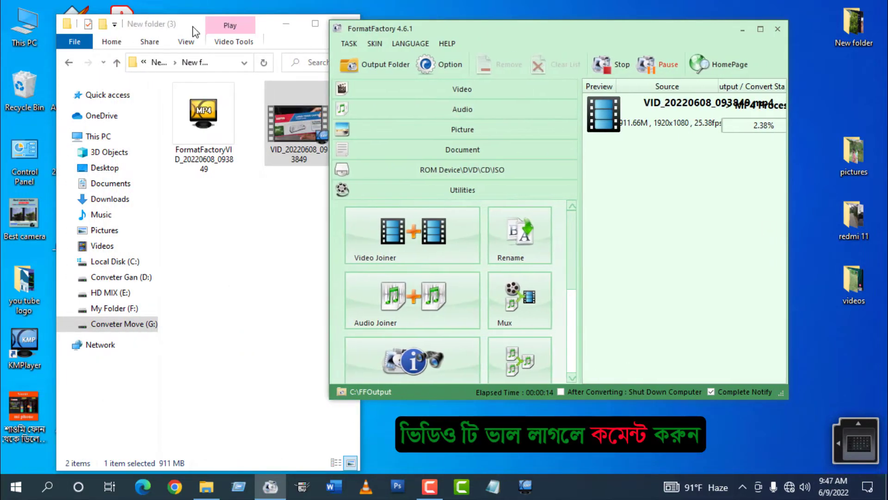
pyautogui.moveTo(192, 26); pyautogui.dragTo(133, 24)
pyautogui.click(784, 395)
pyautogui.moveTo(784, 396); pyautogui.dragTo(885, 476)
pyautogui.moveTo(724, 28); pyautogui.dragTo(689, 18)
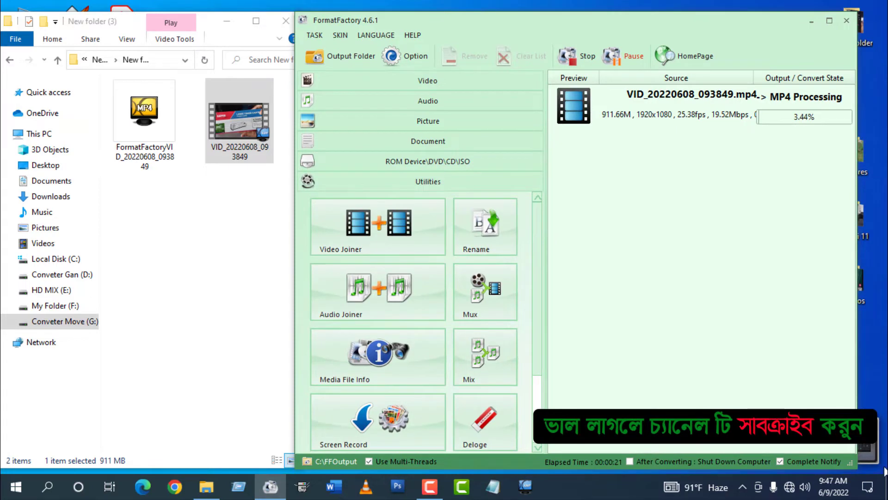
pyautogui.moveTo(856, 468); pyautogui.dragTo(875, 483)
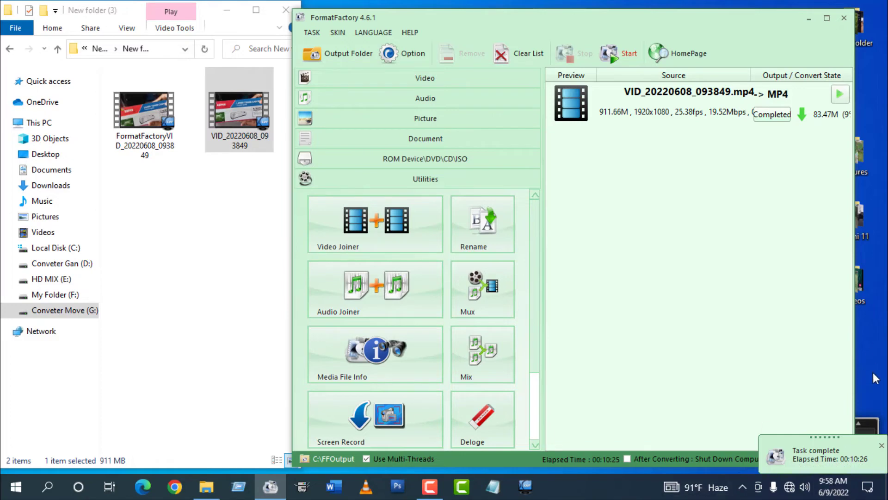
# Dismiss the task notification, close Format Factory and maximize the folder window
pyautogui.click(882, 446)
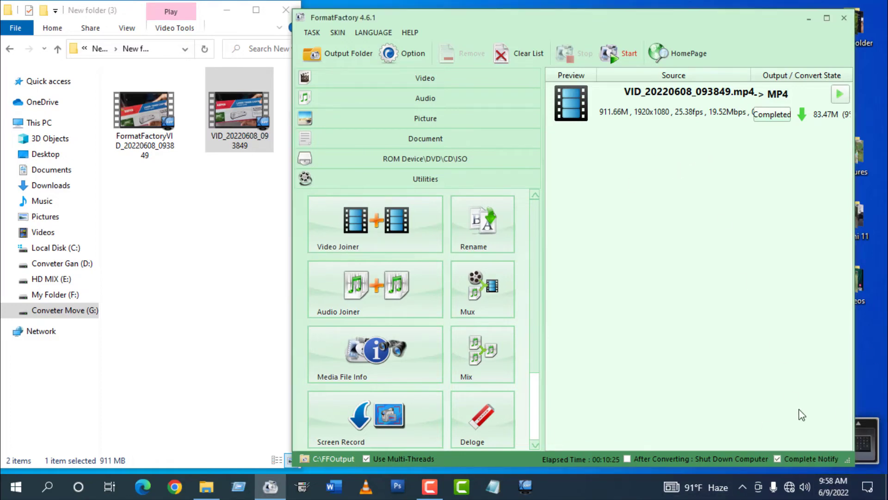
pyautogui.click(839, 18)
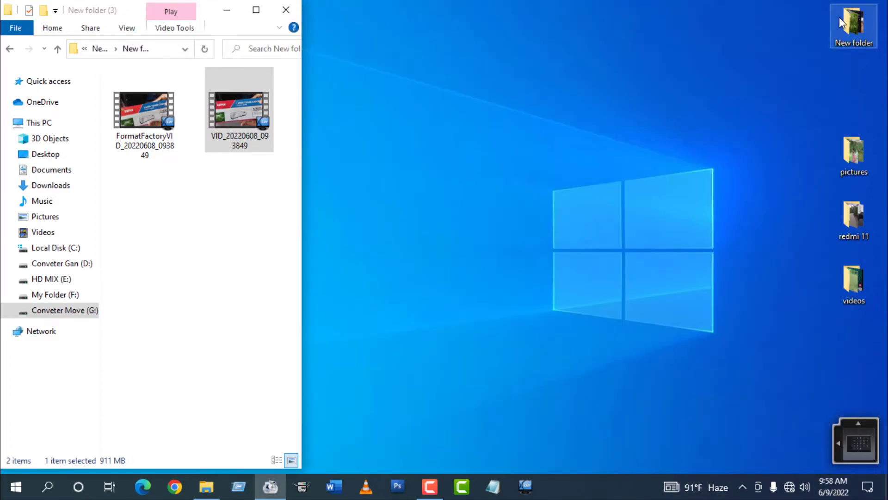
pyautogui.click(256, 10)
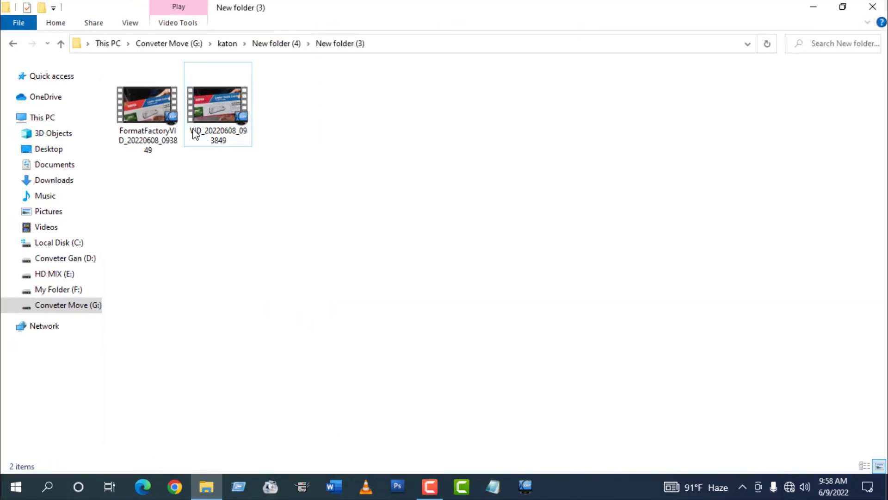
# Compare the two videos in the folder and examine the file size and video details of FormatFactoryVID_20220608_093849
pyautogui.click(146, 135)
pyautogui.click(204, 131)
pyautogui.click(143, 137)
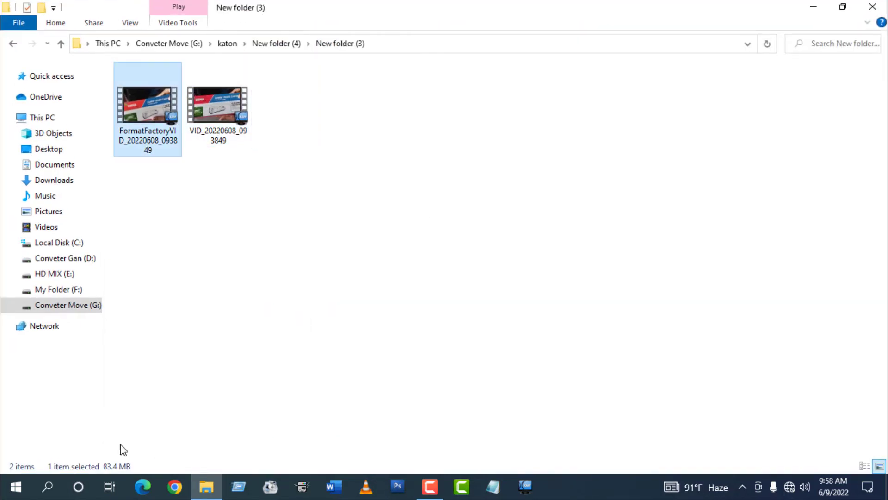
pyautogui.rightClick(154, 105)
pyautogui.click(192, 420)
pyautogui.moveTo(229, 249); pyautogui.dragTo(245, 251)
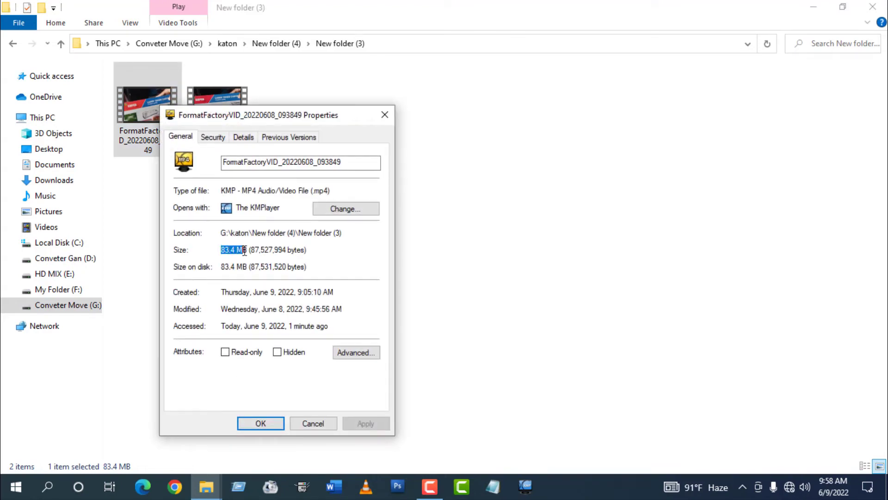
pyautogui.click(243, 138)
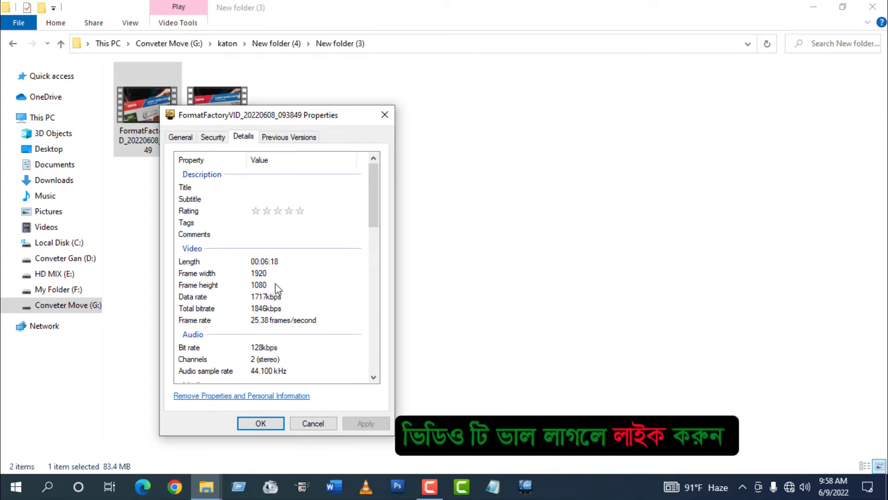
pyautogui.click(182, 137)
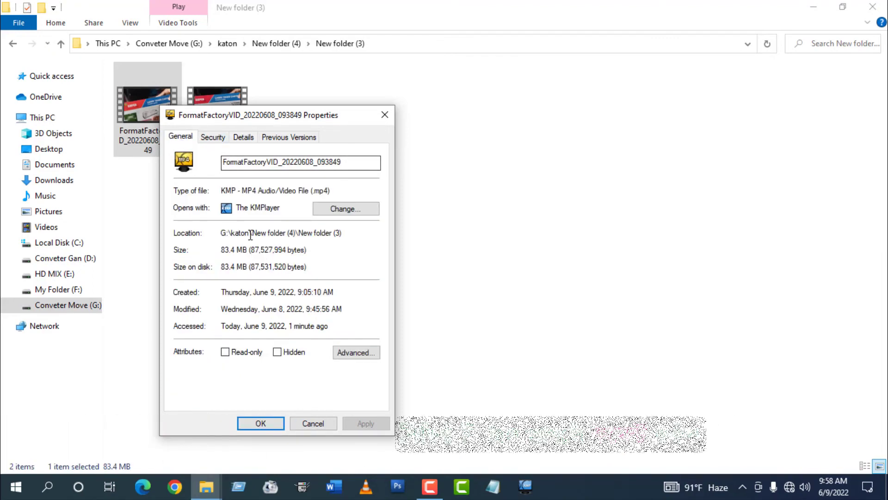
pyautogui.moveTo(229, 250); pyautogui.dragTo(243, 250)
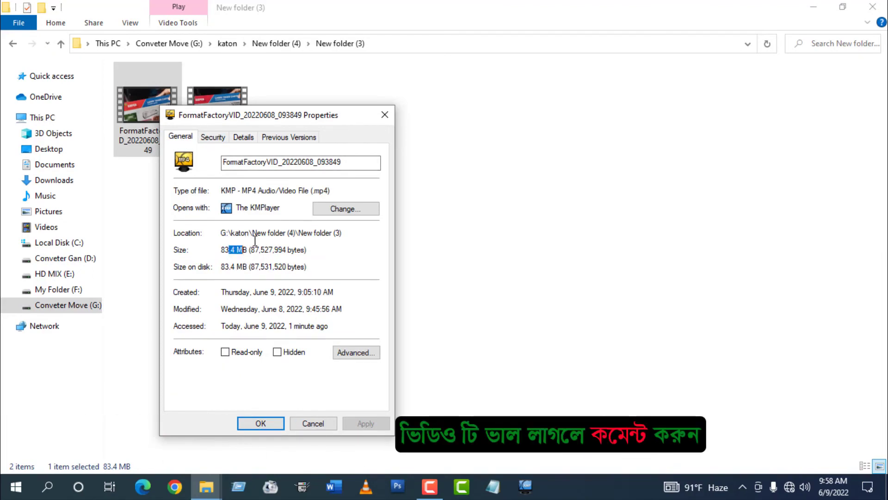
# Show the properties of the original VID_20220608_093849 and move the dialog clear of the file thumbnails for comparison
pyautogui.rightClick(222, 87)
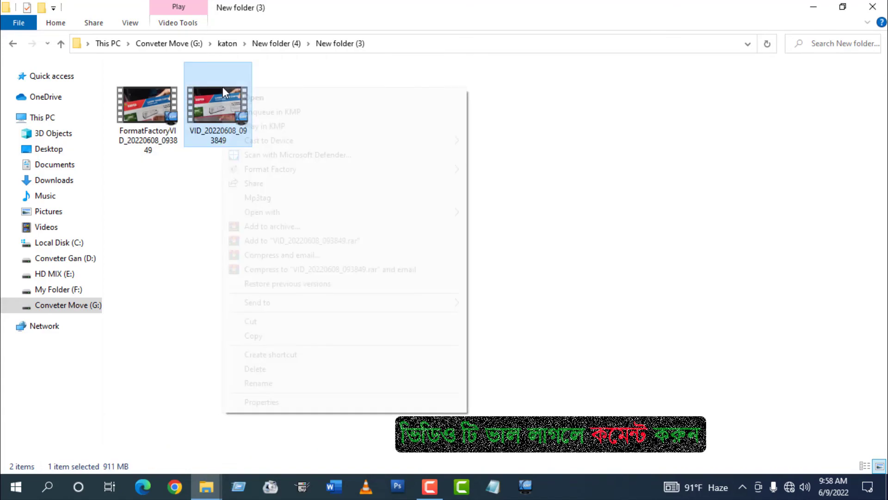
pyautogui.click(279, 409)
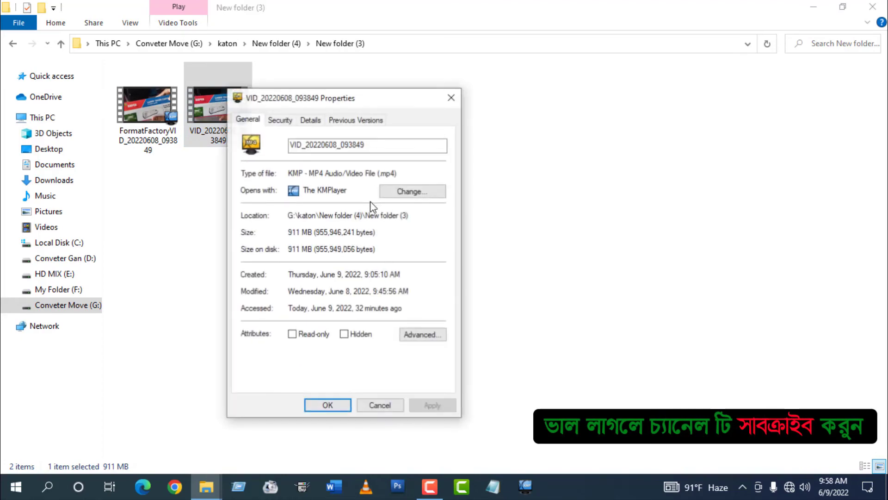
pyautogui.moveTo(324, 97); pyautogui.dragTo(535, 101)
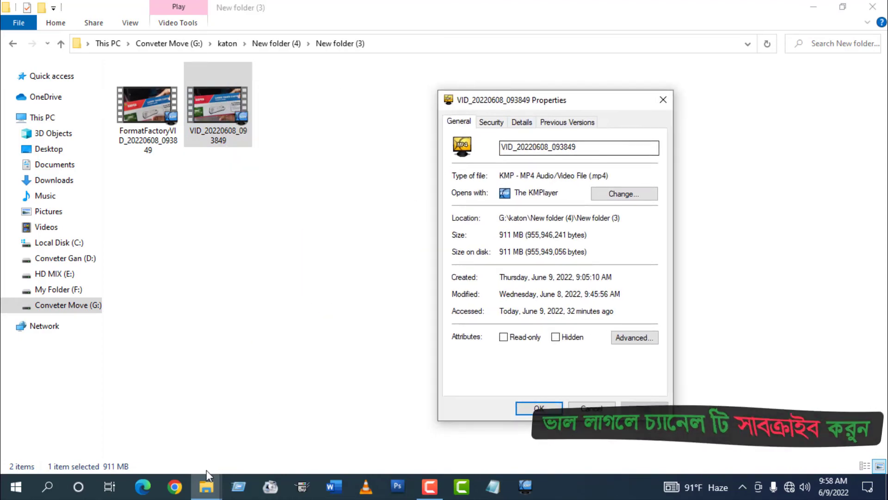
# Bring the FormatFactoryVID_20220608_093849 properties back into view and compare its file size with that of the original video
pyautogui.moveTo(206, 486)
pyautogui.click(228, 466)
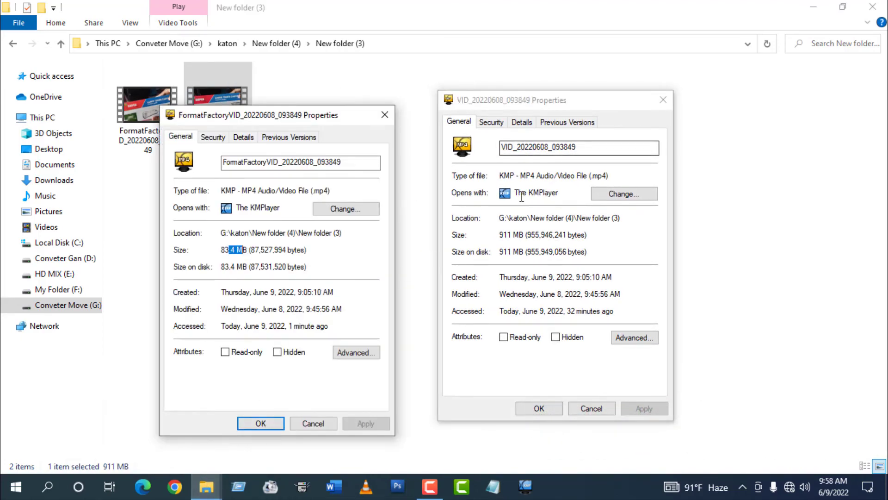
pyautogui.moveTo(508, 235); pyautogui.dragTo(523, 234)
pyautogui.moveTo(222, 249); pyautogui.dragTo(248, 249)
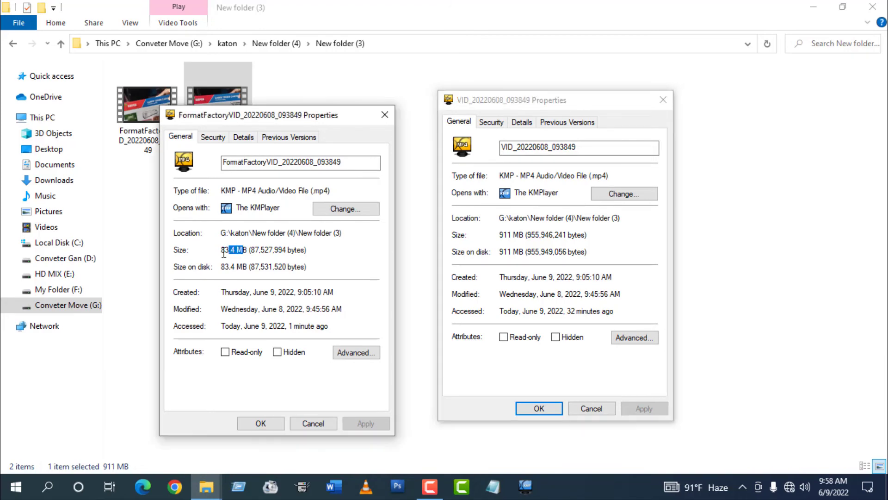
# Compare the frame width, length and frame rate in the details of both videos, and close both properties dialogs
pyautogui.click(522, 123)
pyautogui.click(243, 137)
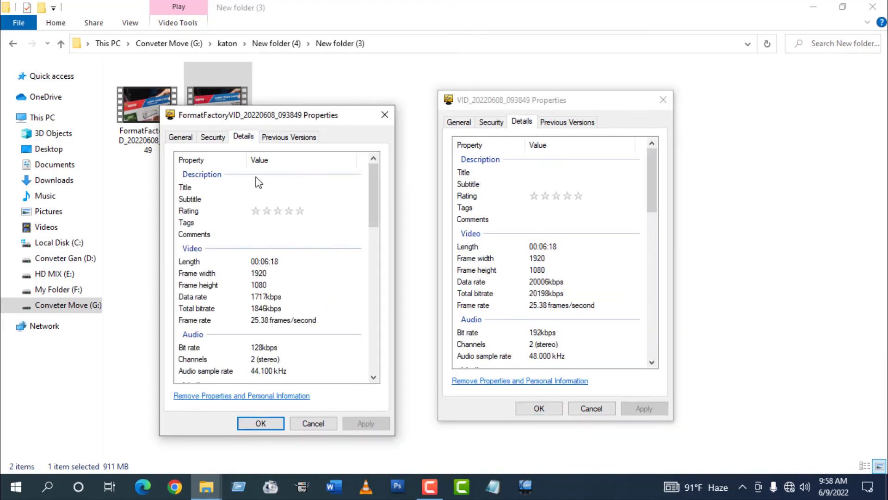
pyautogui.click(260, 277)
pyautogui.click(530, 262)
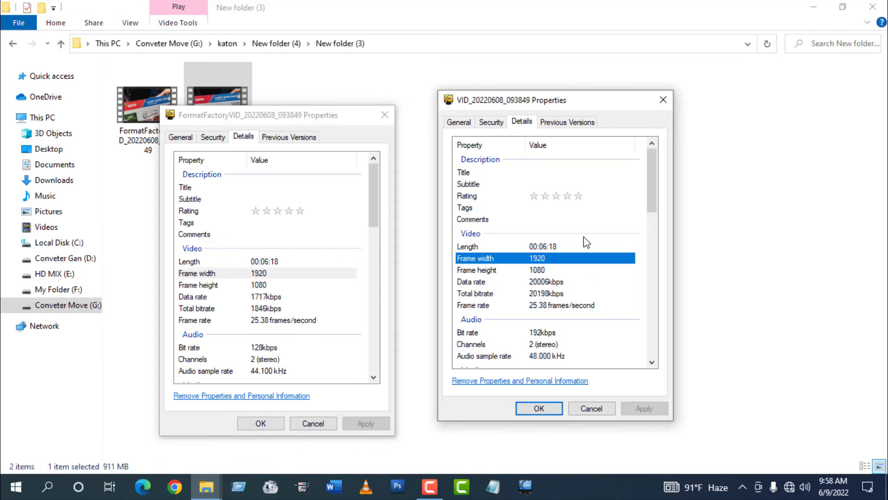
pyautogui.click(277, 262)
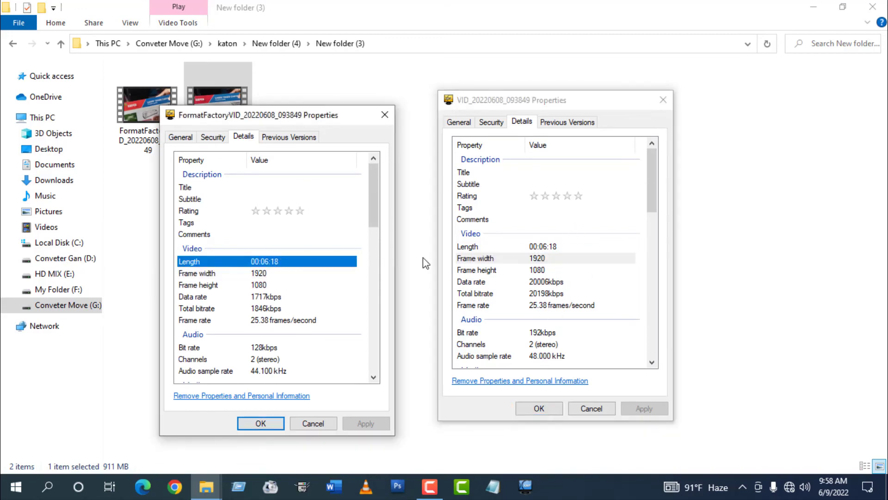
pyautogui.click(560, 248)
pyautogui.click(315, 320)
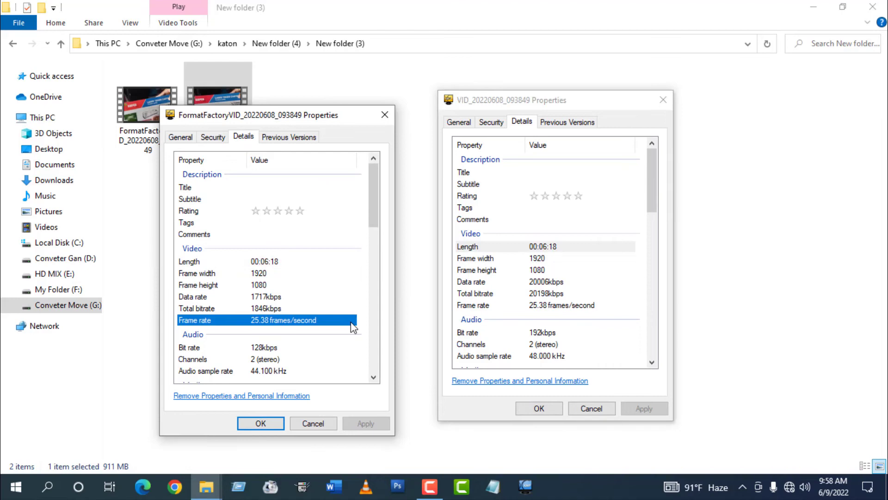
pyautogui.click(560, 306)
pyautogui.click(664, 100)
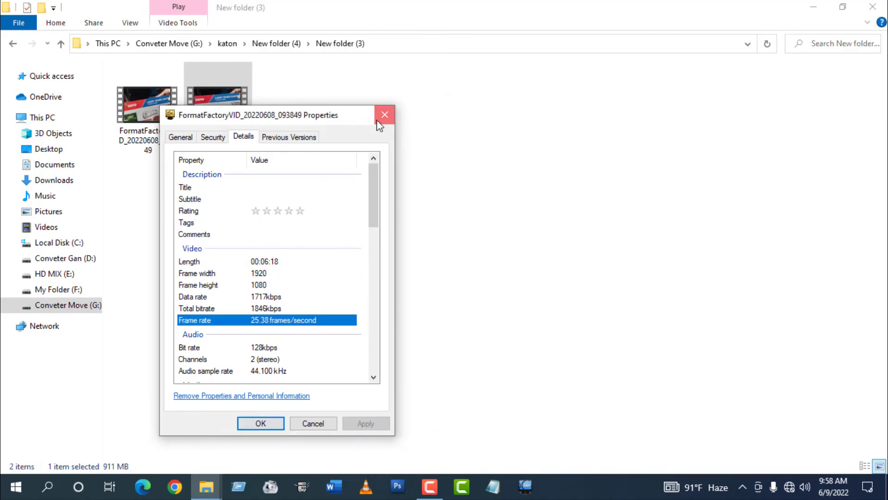
pyautogui.click(378, 120)
# Play the converted FormatFactoryVID_20220608_093849 video to check its picture quality, and close the player
pyautogui.click(156, 131)
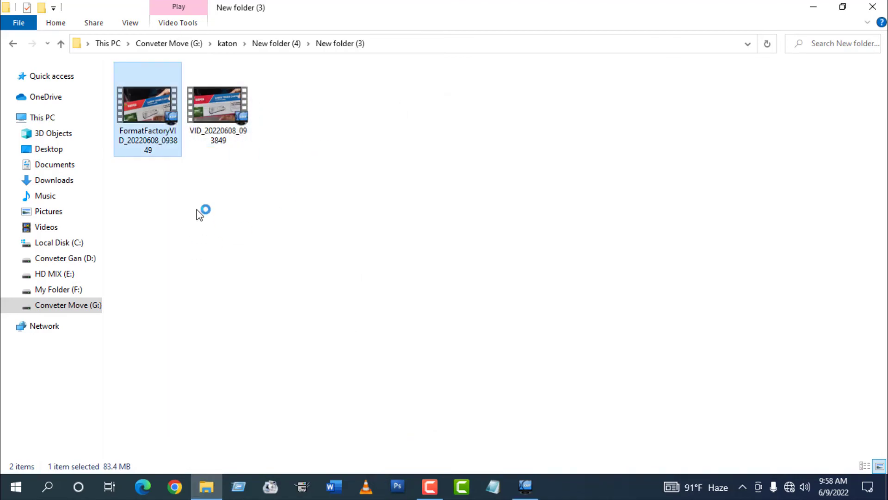
pyautogui.doubleClick(159, 135)
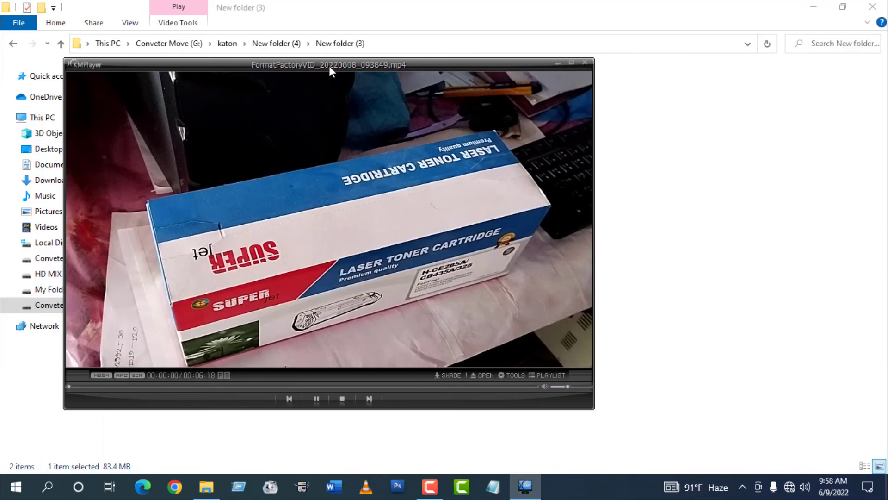
pyautogui.moveTo(329, 66); pyautogui.dragTo(324, 101)
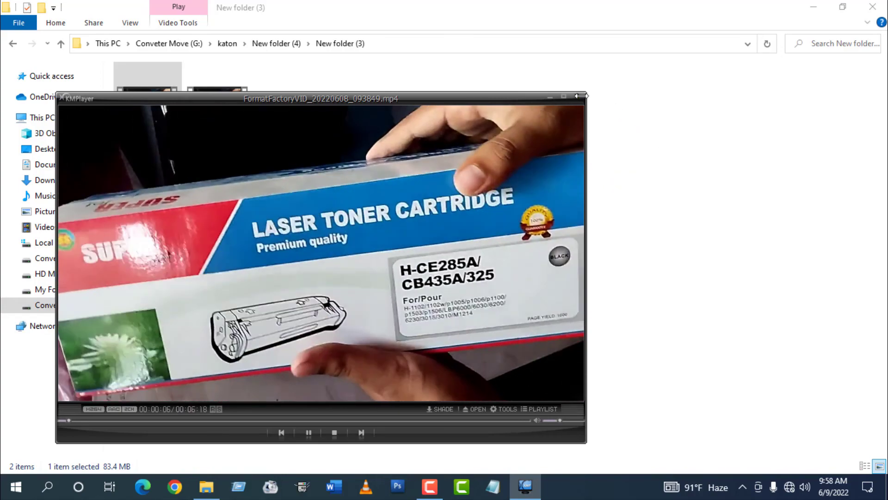
pyautogui.click(579, 96)
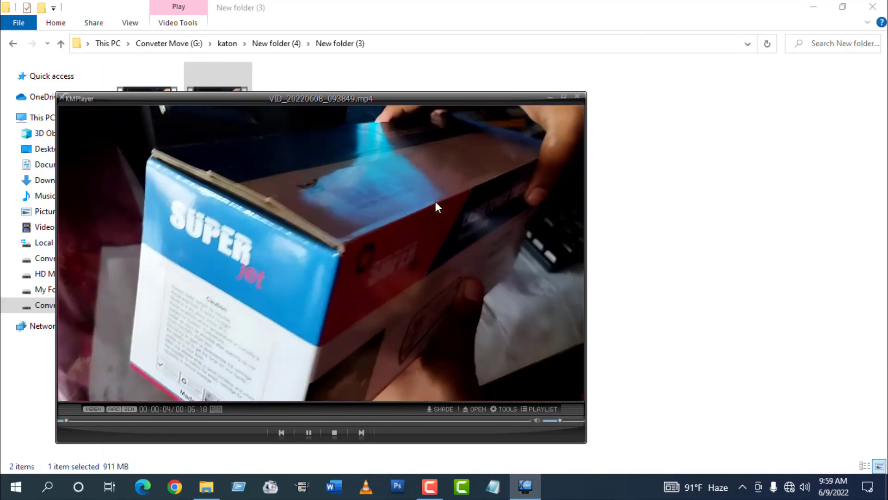
# Close the player showing the original VID_20220608_093849 and close the folder window
pyautogui.click(578, 96)
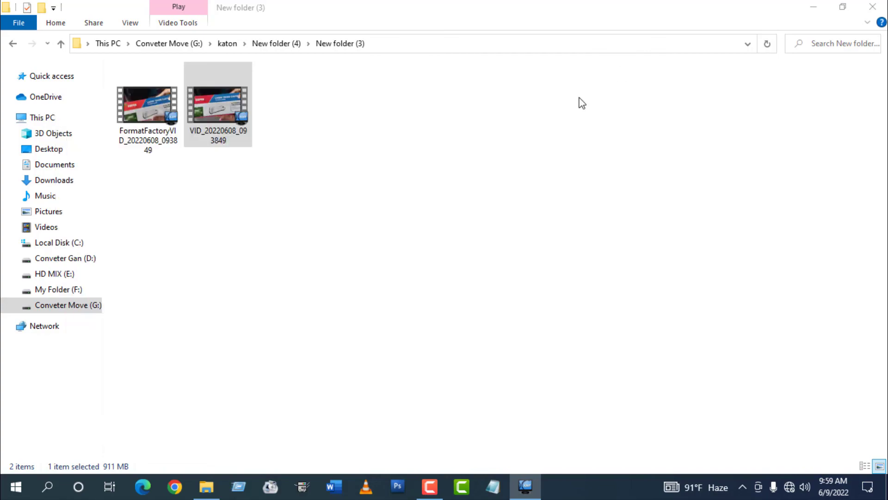
pyautogui.click(873, 6)
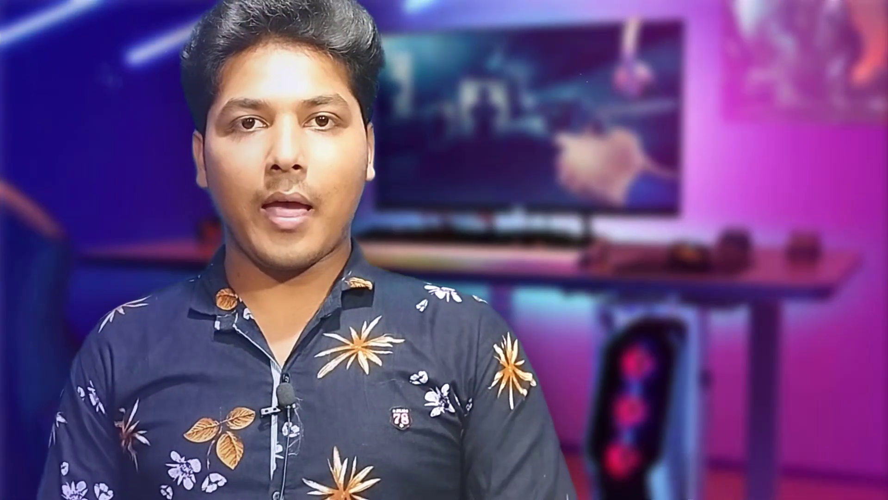